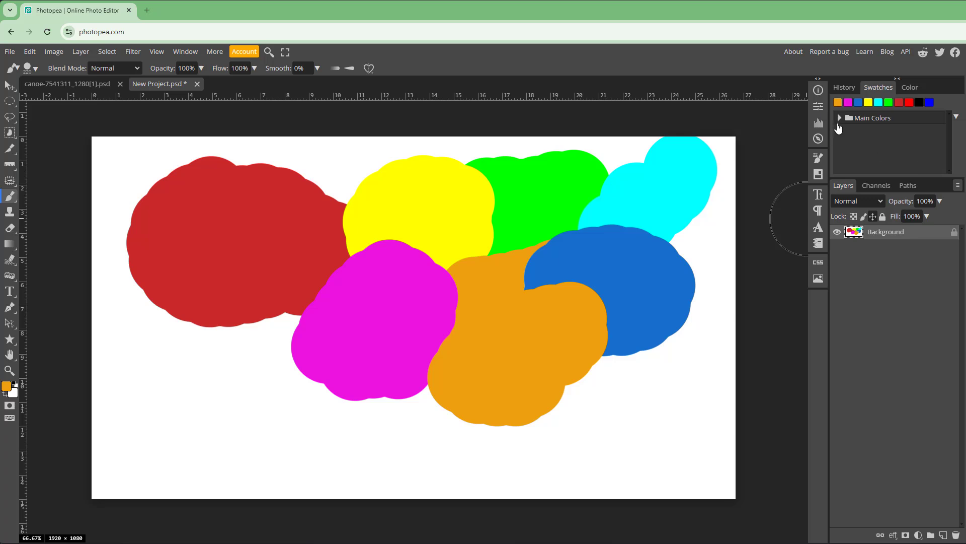
- Inspect the Main Colors swatch folder and the current orange foreground colour
{"action": "left_click", "coordinate": [839, 119]}
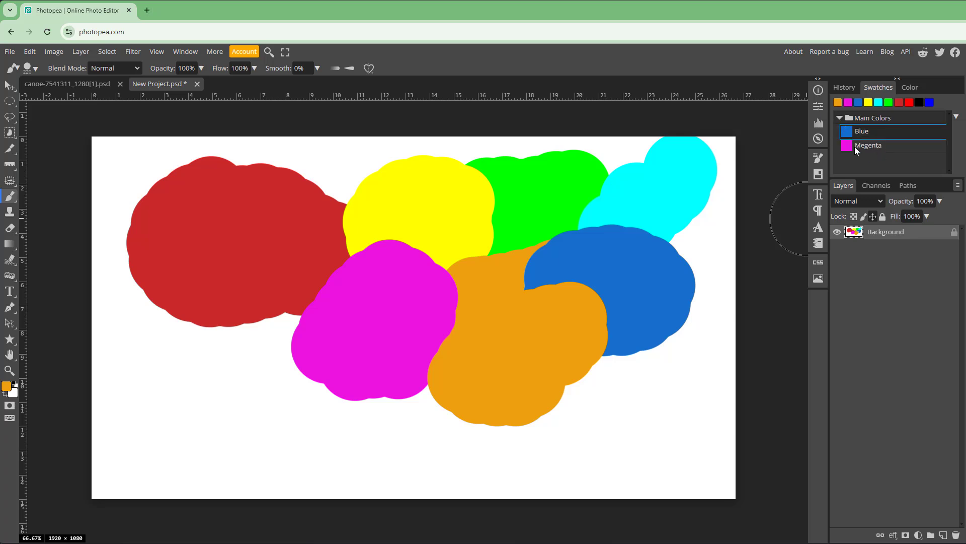
{"action": "left_click", "coordinate": [839, 119]}
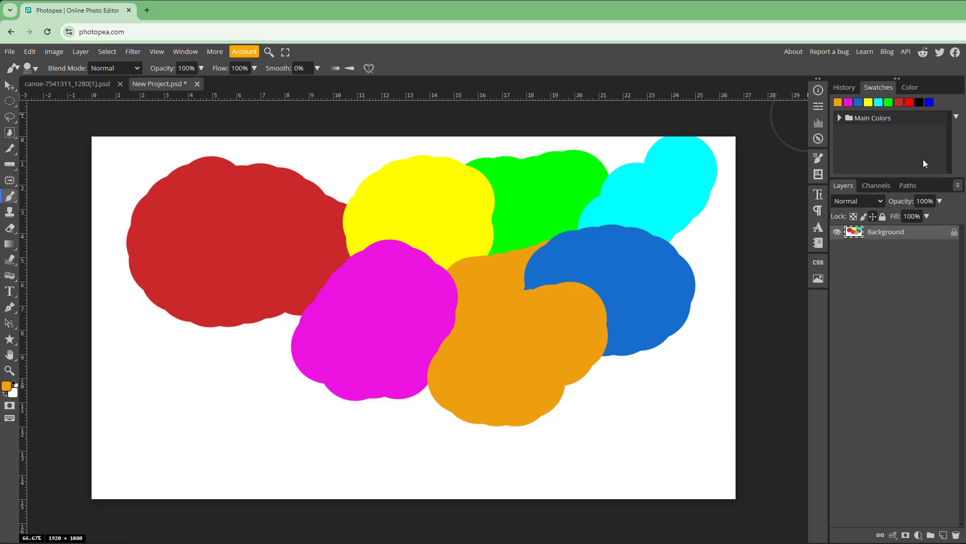
{"action": "left_click", "coordinate": [11, 391]}
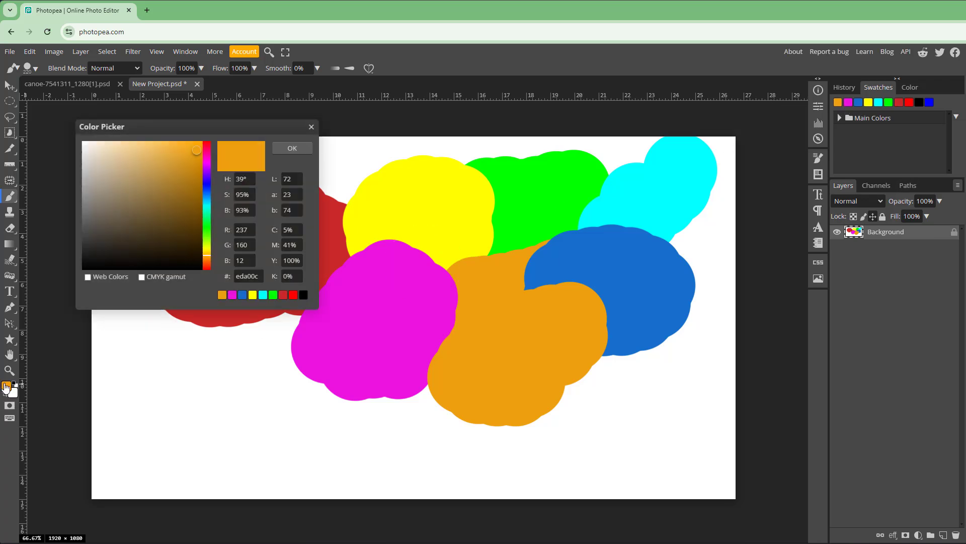
{"action": "left_click", "coordinate": [291, 147]}
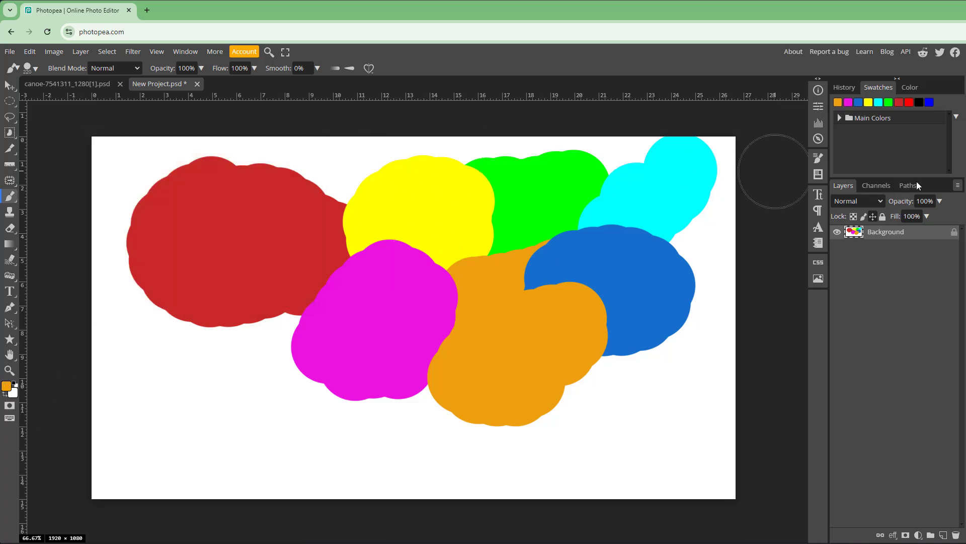
- Define a new swatch from the orange foreground colour named Orange
{"action": "left_click", "coordinate": [956, 118]}
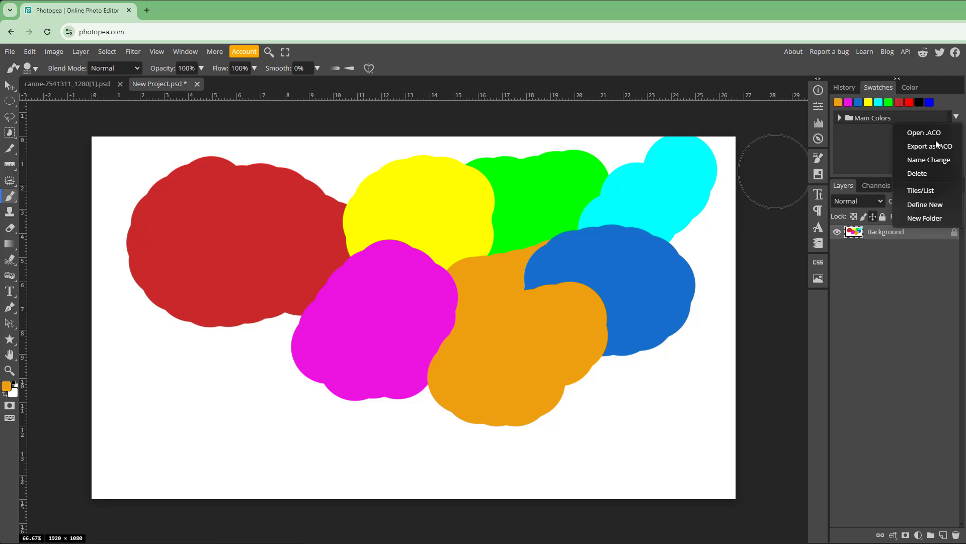
{"action": "left_click", "coordinate": [924, 204]}
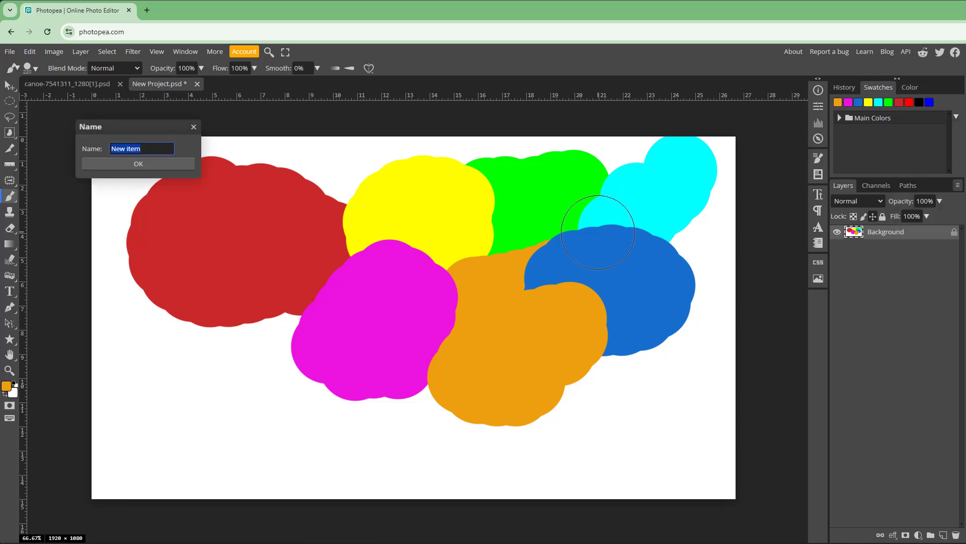
{"action": "type", "text": "Ora"}
{"action": "left_click", "coordinate": [179, 167]}
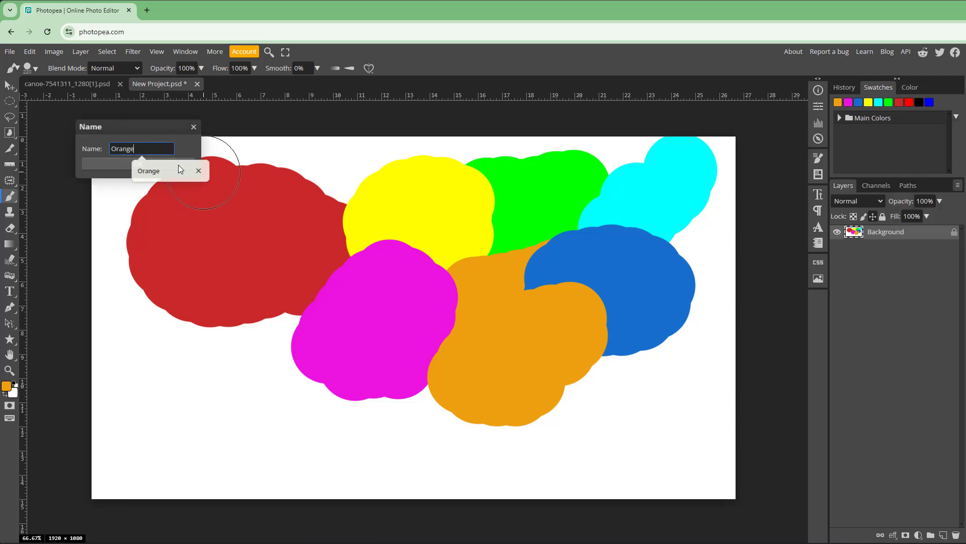
{"action": "left_click", "coordinate": [179, 164]}
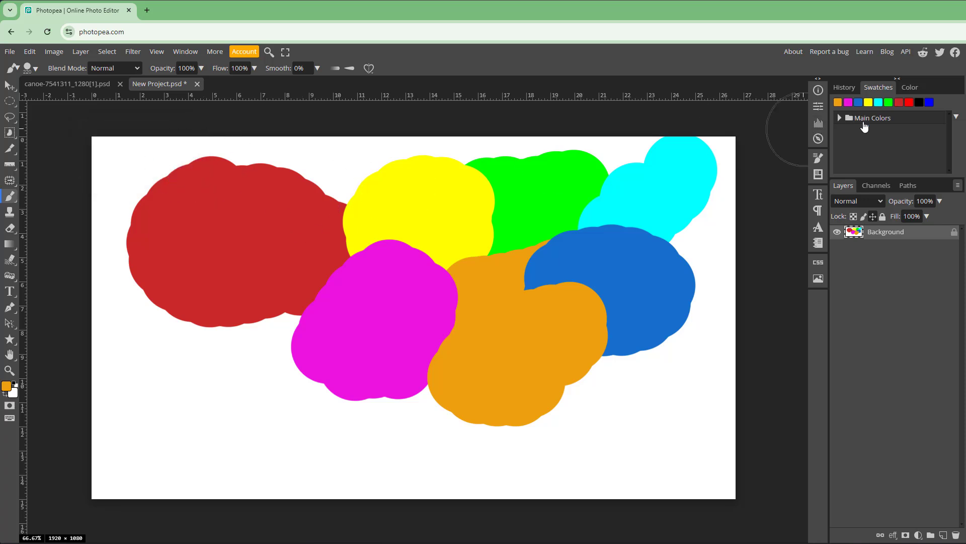
- Export the swatches as swatches.aco to the TT (L:) drive
{"action": "left_click", "coordinate": [844, 119]}
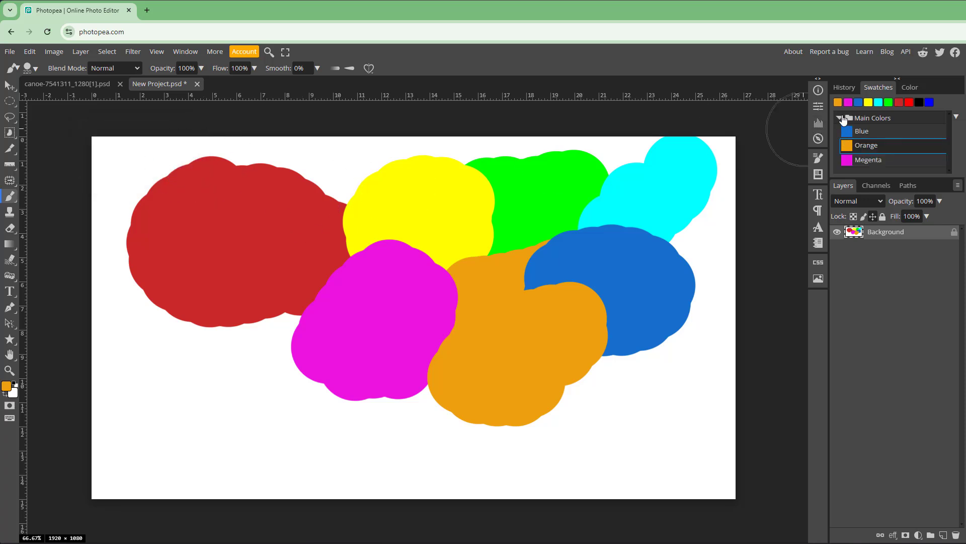
{"action": "left_click", "coordinate": [842, 120]}
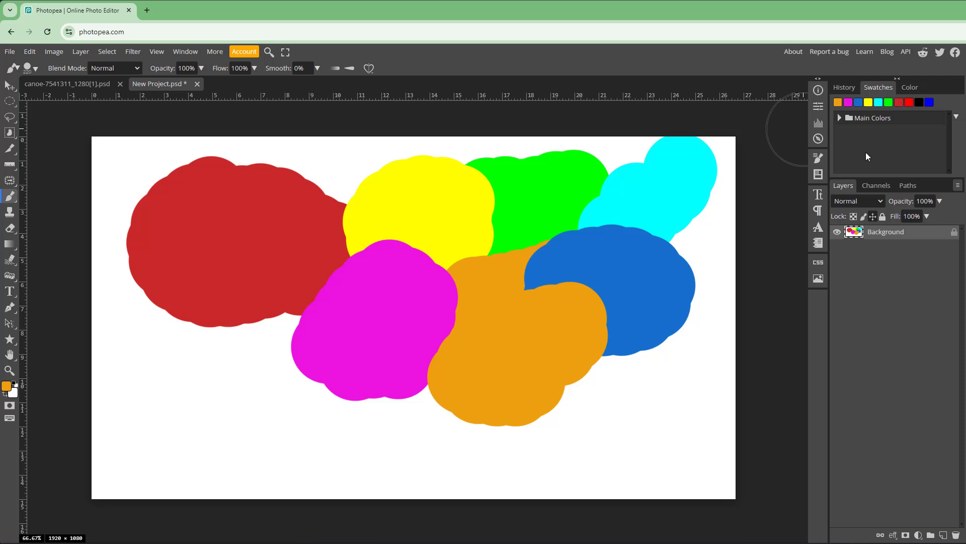
{"action": "left_click", "coordinate": [957, 119]}
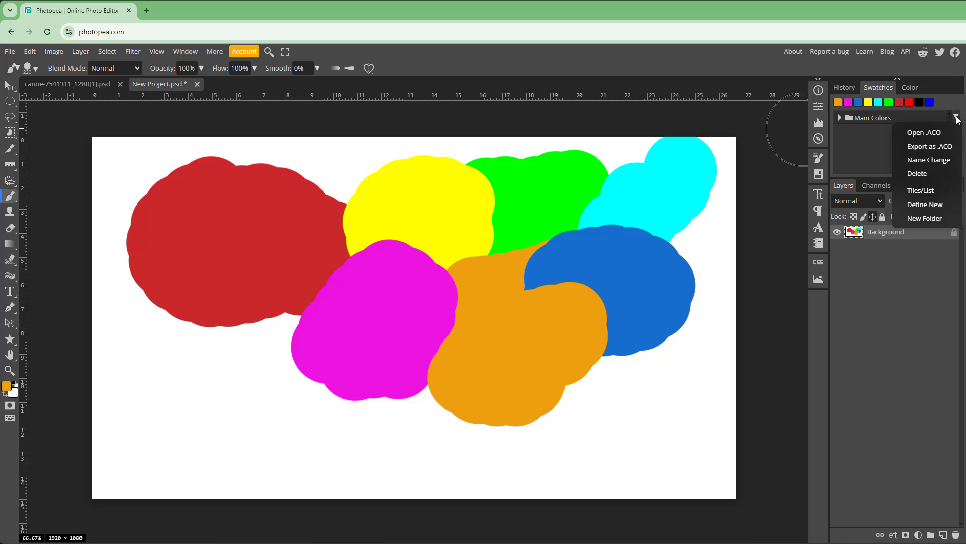
{"action": "left_click", "coordinate": [923, 149]}
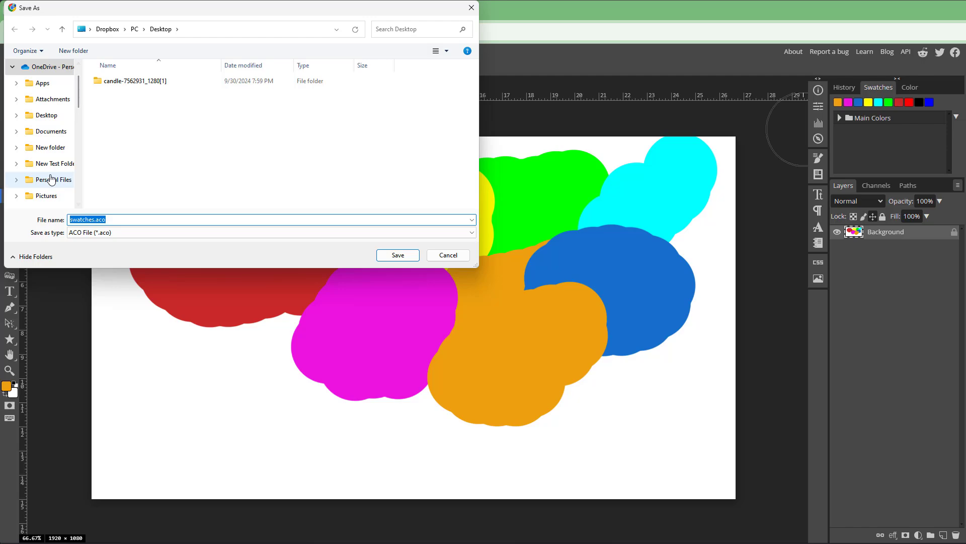
{"action": "scroll", "coordinate": [50, 178], "scroll_direction": "down", "scroll_amount": 5}
{"action": "left_click", "coordinate": [47, 154]}
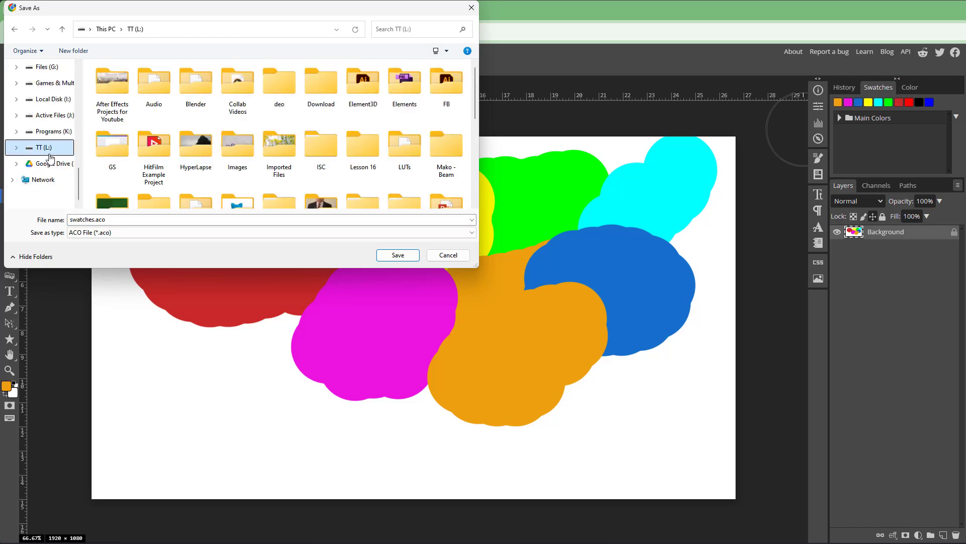
{"action": "left_click", "coordinate": [397, 255]}
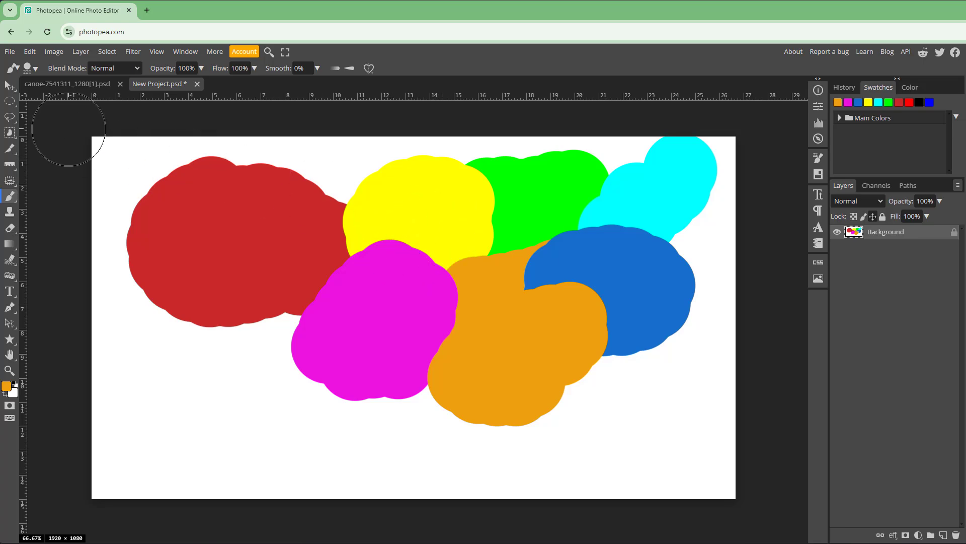
- Reload the editor page
{"action": "left_click", "coordinate": [71, 83]}
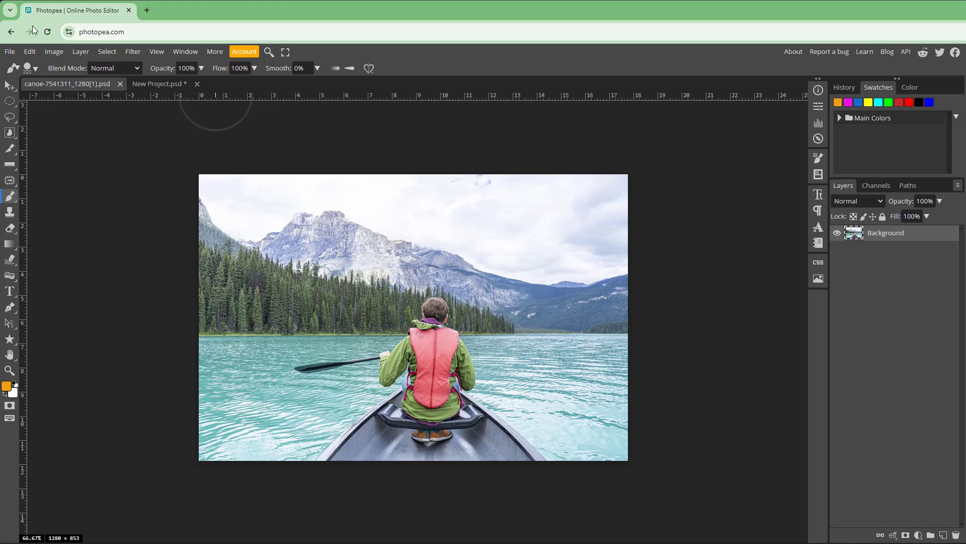
{"action": "left_click", "coordinate": [47, 31]}
{"action": "left_click", "coordinate": [606, 96]}
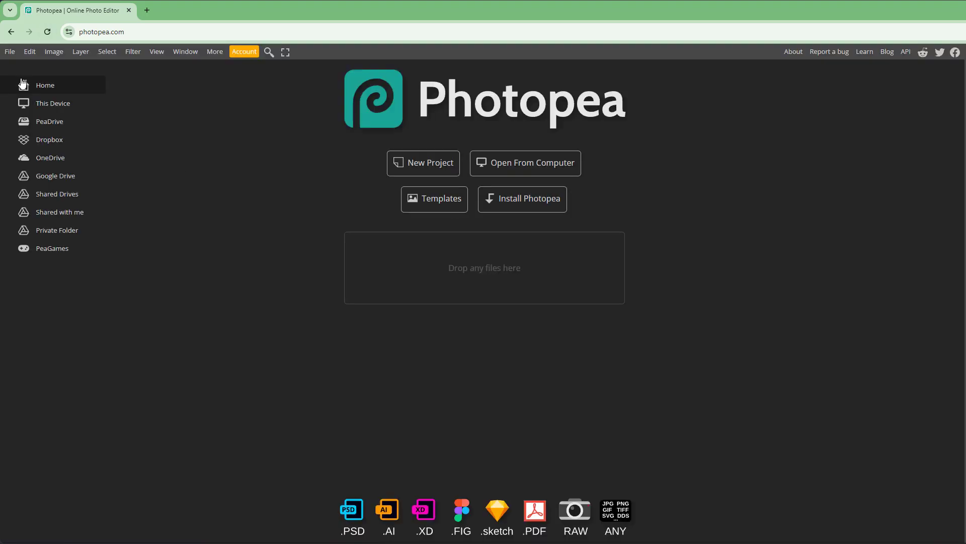
- Create a new 1920 × 1080 FB Event Image project
{"action": "left_click", "coordinate": [9, 51]}
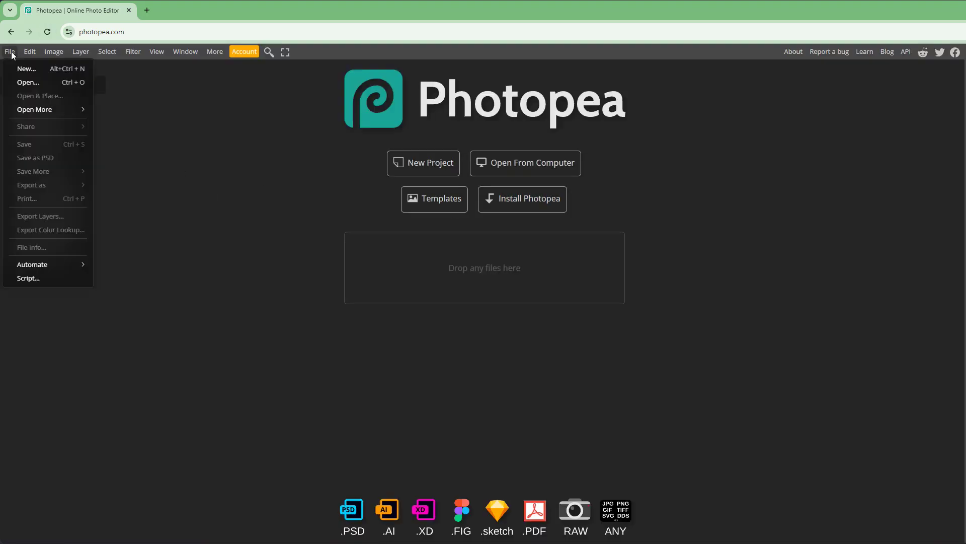
{"action": "left_click", "coordinate": [20, 65]}
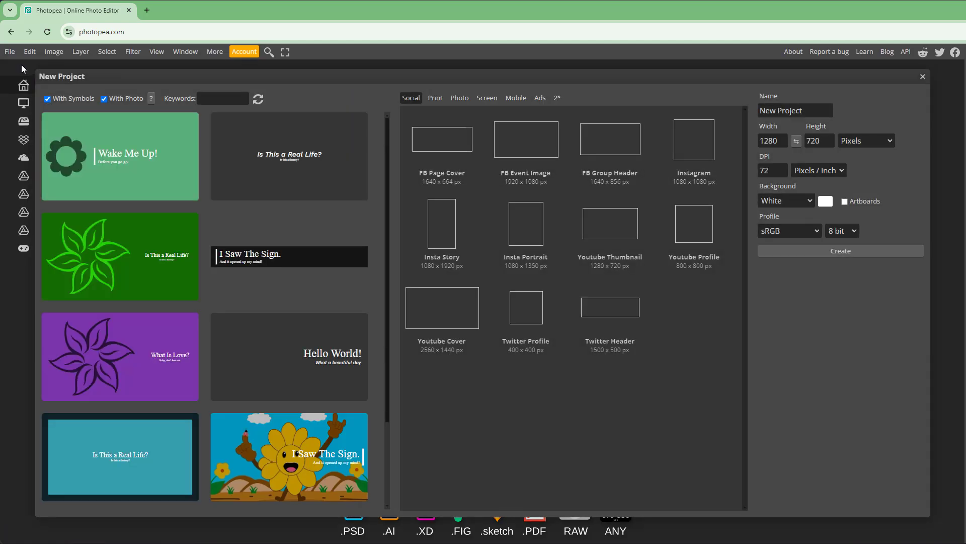
{"action": "left_click", "coordinate": [527, 151]}
- Delete the Main Colors swatch folder
{"action": "left_click", "coordinate": [878, 87]}
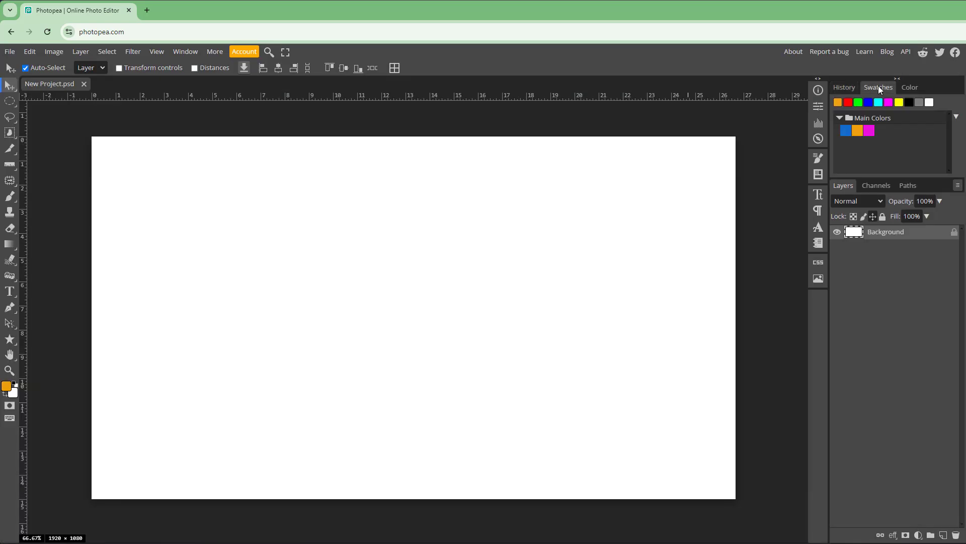
{"action": "left_click", "coordinate": [878, 119]}
{"action": "key", "text": "Delete"}
{"action": "left_click", "coordinate": [839, 118]}
{"action": "right_click", "coordinate": [894, 125]}
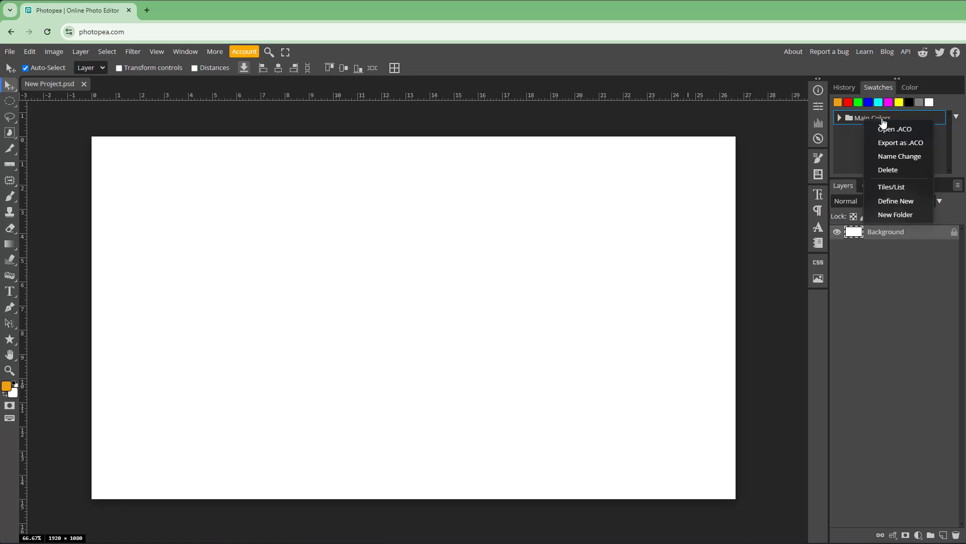
{"action": "left_click", "coordinate": [902, 170]}
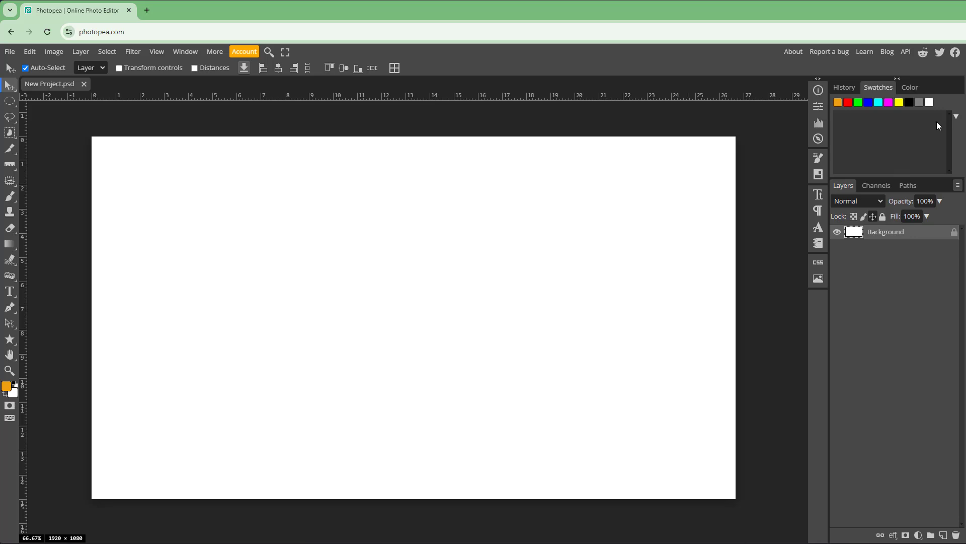
- Open the swatches.aco file from the TT (L:) drive into the swatches list
{"action": "left_click", "coordinate": [956, 116]}
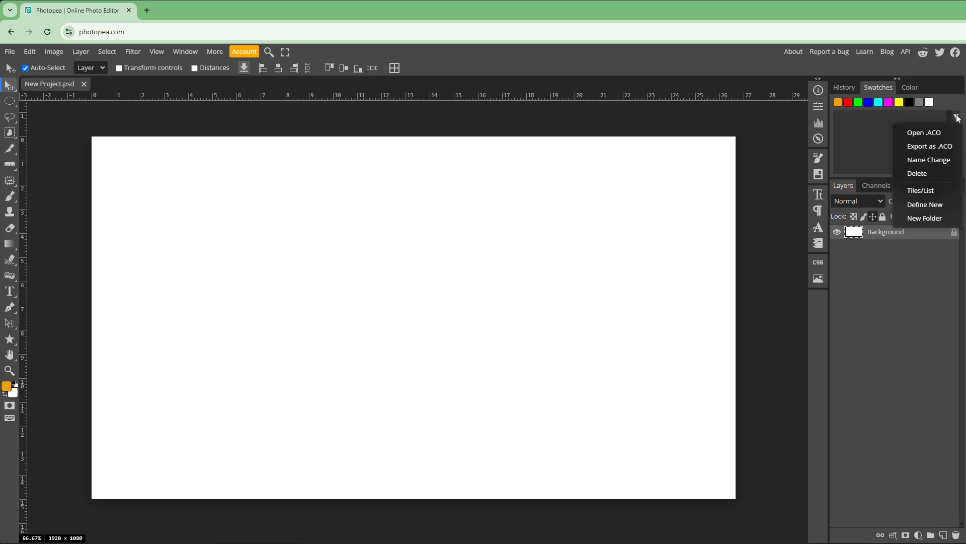
{"action": "left_click", "coordinate": [928, 134]}
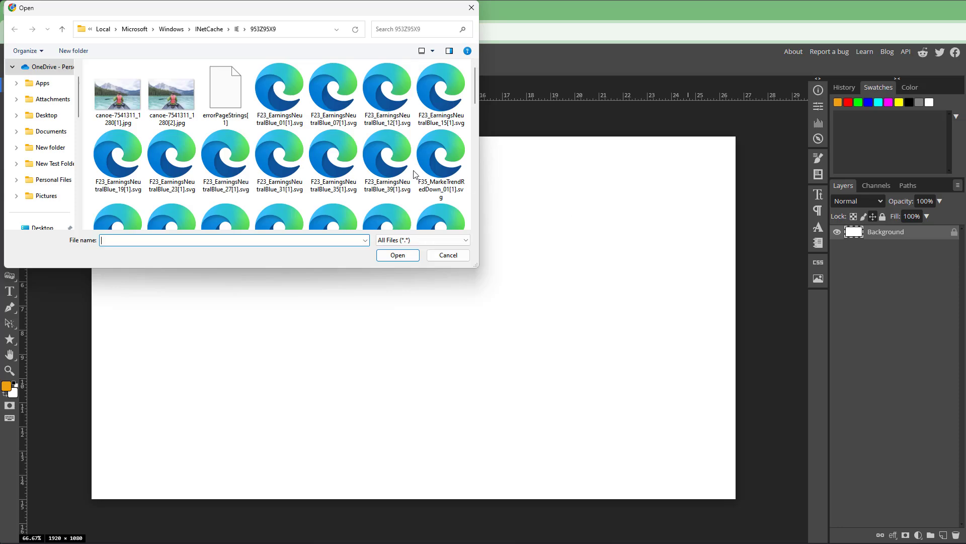
{"action": "scroll", "coordinate": [43, 151], "scroll_direction": "down", "scroll_amount": 5}
{"action": "left_click", "coordinate": [43, 147]}
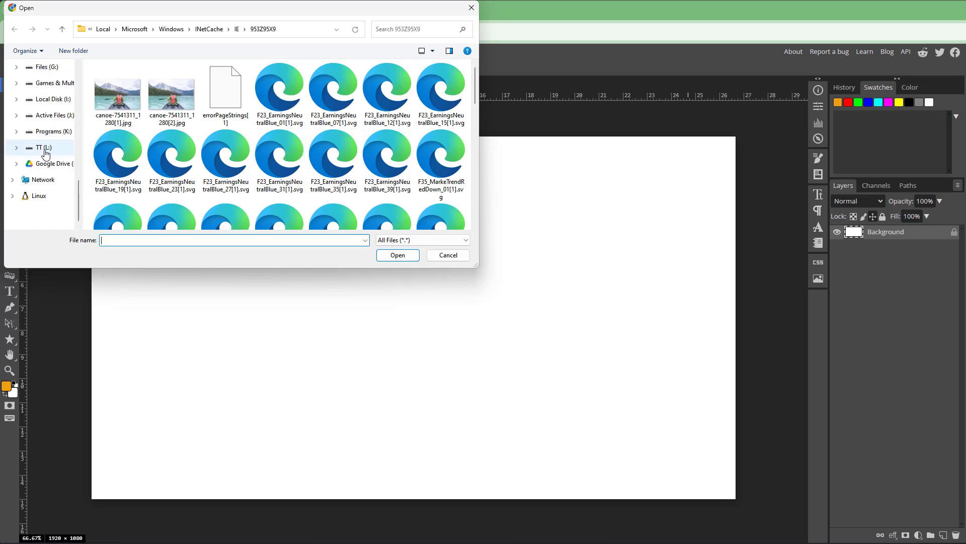
{"action": "scroll", "coordinate": [281, 158], "scroll_direction": "down", "scroll_amount": 5}
{"action": "scroll", "coordinate": [291, 158], "scroll_direction": "down", "scroll_amount": 15}
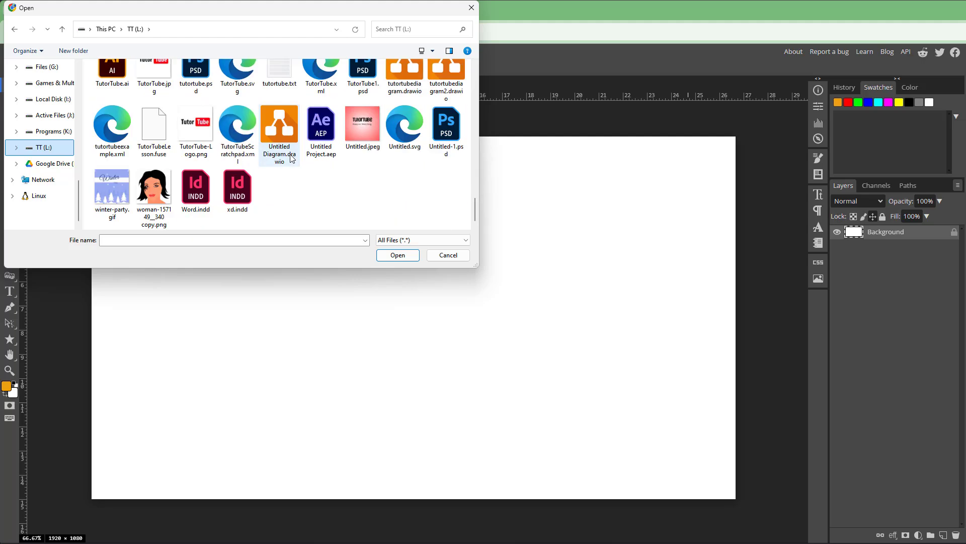
{"action": "left_click", "coordinate": [250, 142]}
{"action": "type", "text": "swatches.aco"}
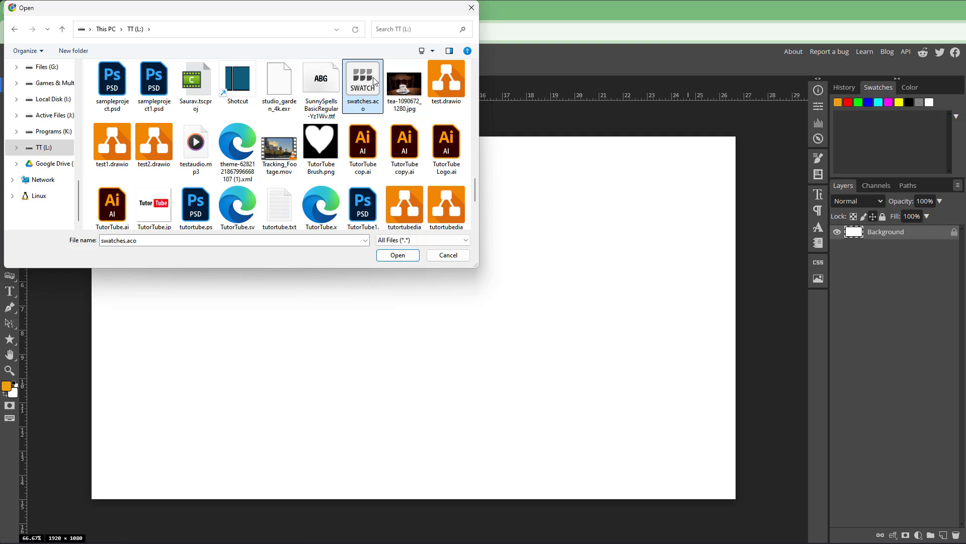
{"action": "left_click", "coordinate": [313, 76]}
{"action": "left_click", "coordinate": [357, 77]}
{"action": "left_click", "coordinate": [397, 255]}
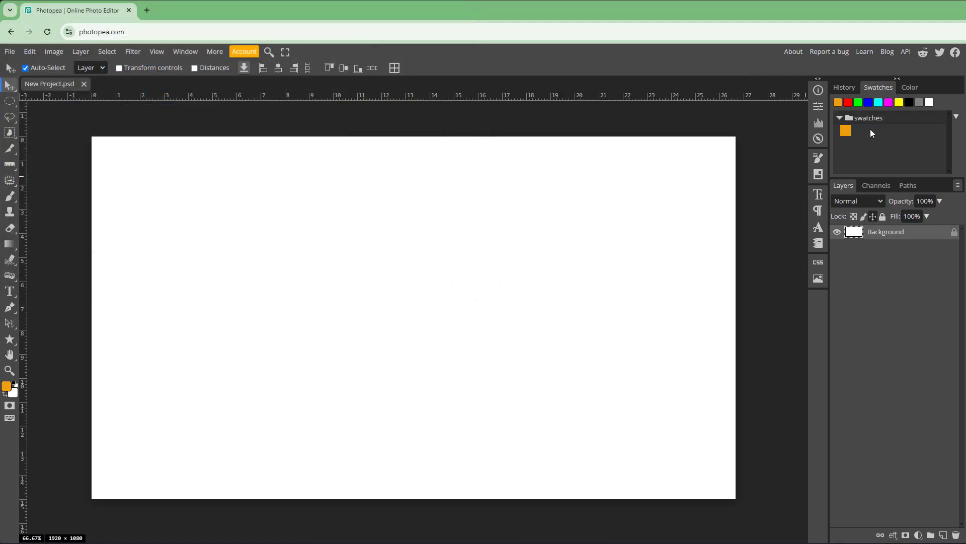
- Pick green from the preset colours and define it as a new swatch in the loaded swatches folder
{"action": "left_click", "coordinate": [841, 119]}
{"action": "left_click", "coordinate": [841, 119]}
{"action": "left_click", "coordinate": [846, 132]}
{"action": "left_click", "coordinate": [858, 103]}
{"action": "right_click", "coordinate": [858, 105]}
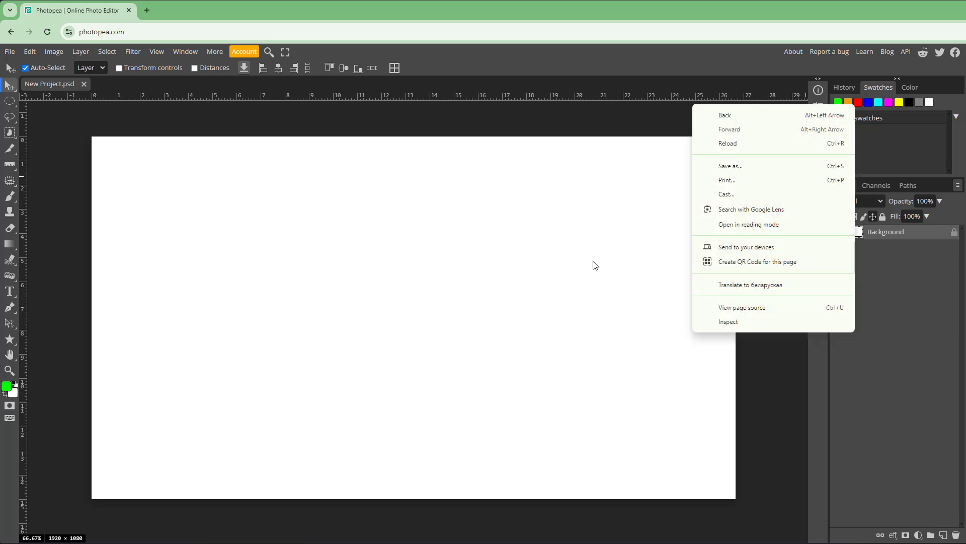
{"action": "left_click", "coordinate": [868, 132]}
{"action": "left_click", "coordinate": [956, 117]}
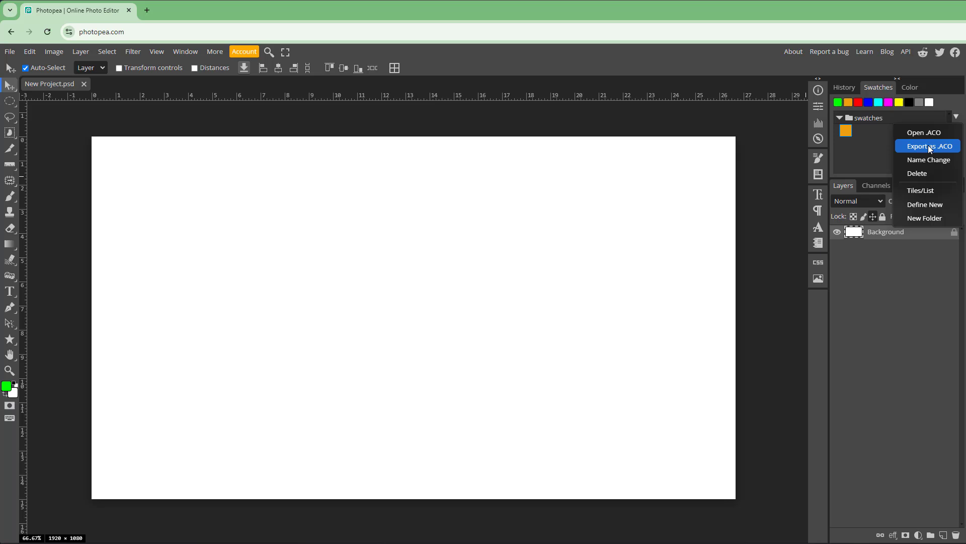
{"action": "left_click", "coordinate": [925, 204]}
{"action": "left_click", "coordinate": [177, 164]}
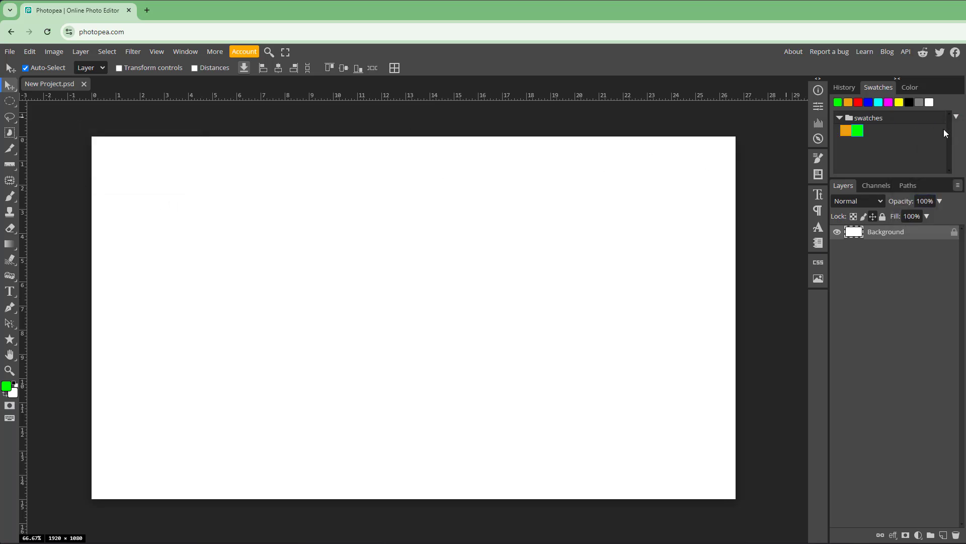
- Pick yellow from the preset colours and define it as another new swatch
{"action": "left_click", "coordinate": [902, 107]}
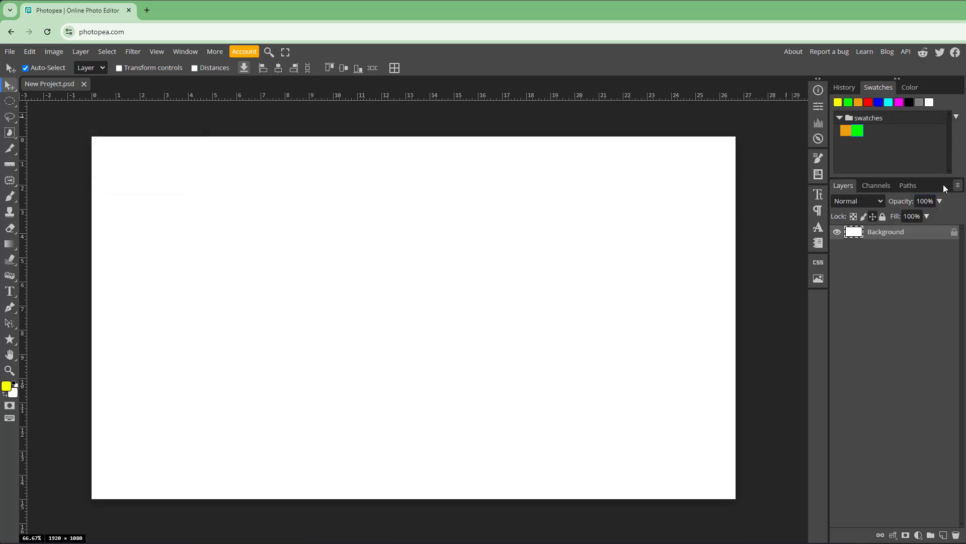
{"action": "left_click", "coordinate": [956, 117]}
{"action": "left_click", "coordinate": [925, 204]}
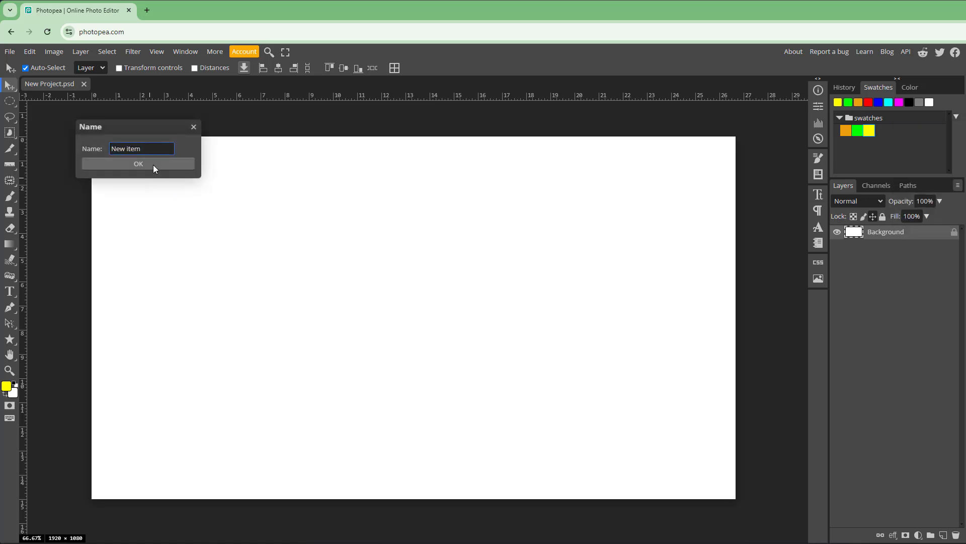
{"action": "left_click", "coordinate": [156, 166]}
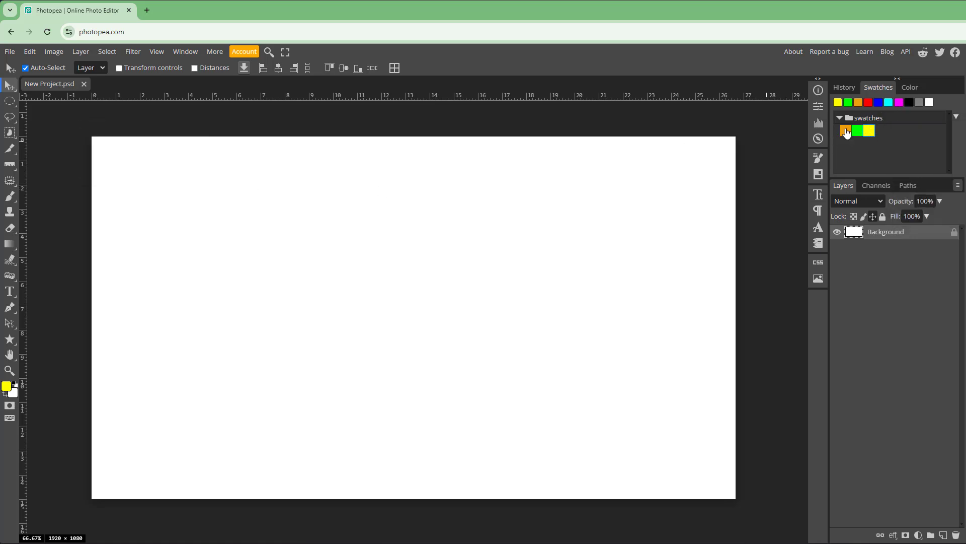
- Export the swatches folder as an ACO file named swatches (1).aco on the TT (L:) drive
{"action": "left_click", "coordinate": [846, 131]}
{"action": "right_click", "coordinate": [873, 133]}
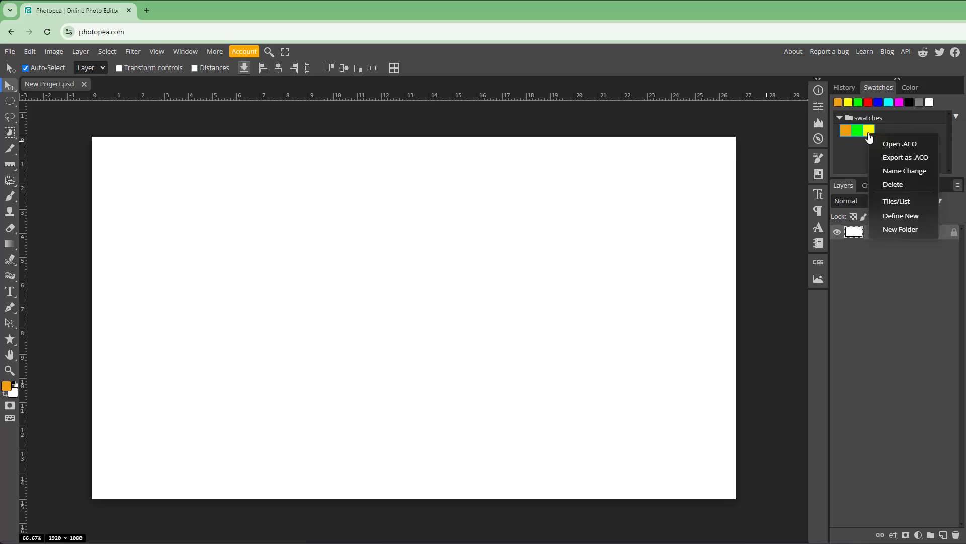
{"action": "left_click", "coordinate": [916, 158]}
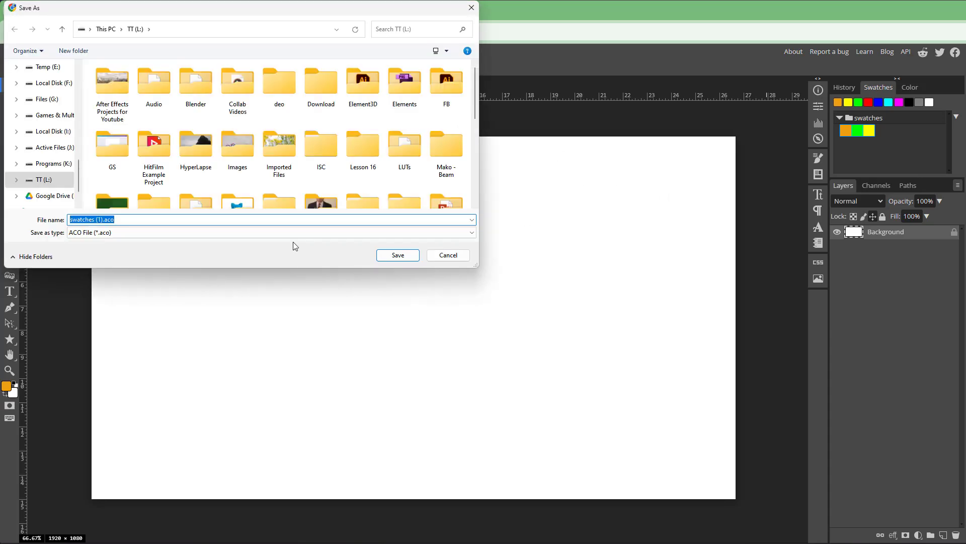
{"action": "key", "text": "Return"}
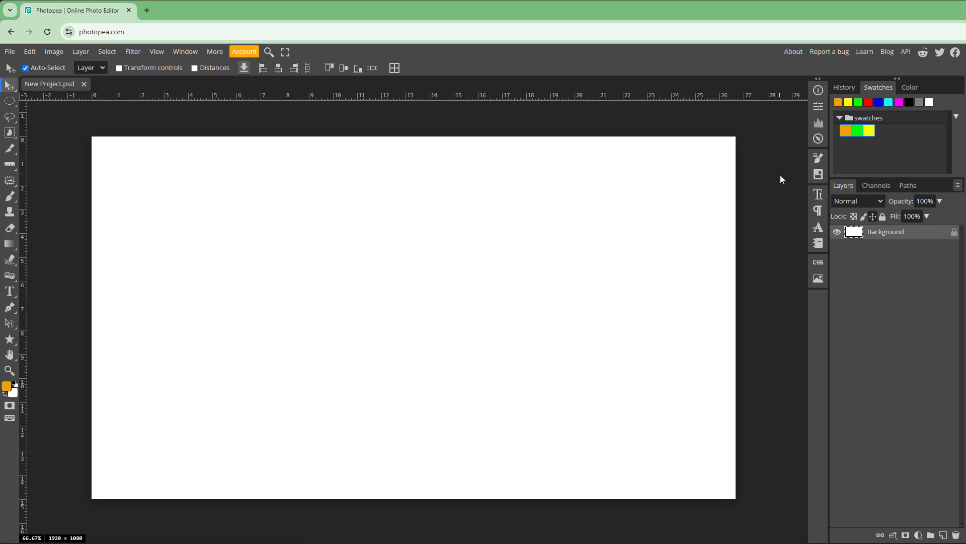
- Delete the swatches folder from the swatches list
{"action": "left_click", "coordinate": [866, 123]}
{"action": "right_click", "coordinate": [867, 122]}
{"action": "left_click", "coordinate": [902, 173]}
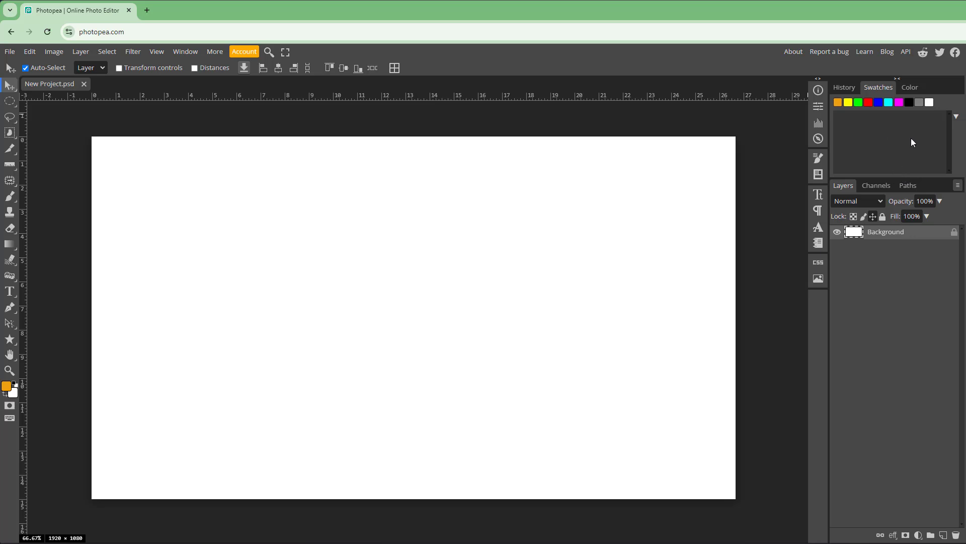
- Open the swatches (1).aco file from the TT (L:) drive into the swatches list
{"action": "left_click", "coordinate": [956, 118]}
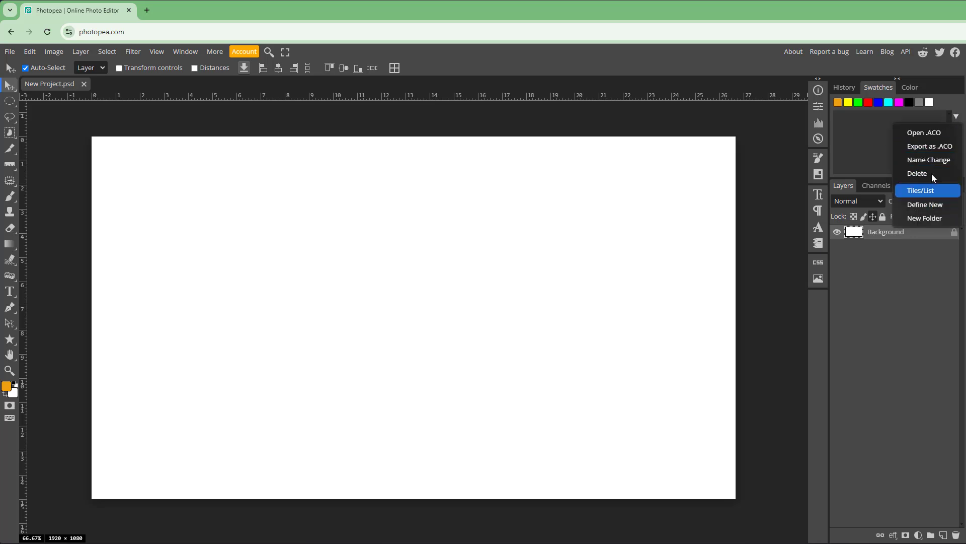
{"action": "left_click", "coordinate": [933, 133]}
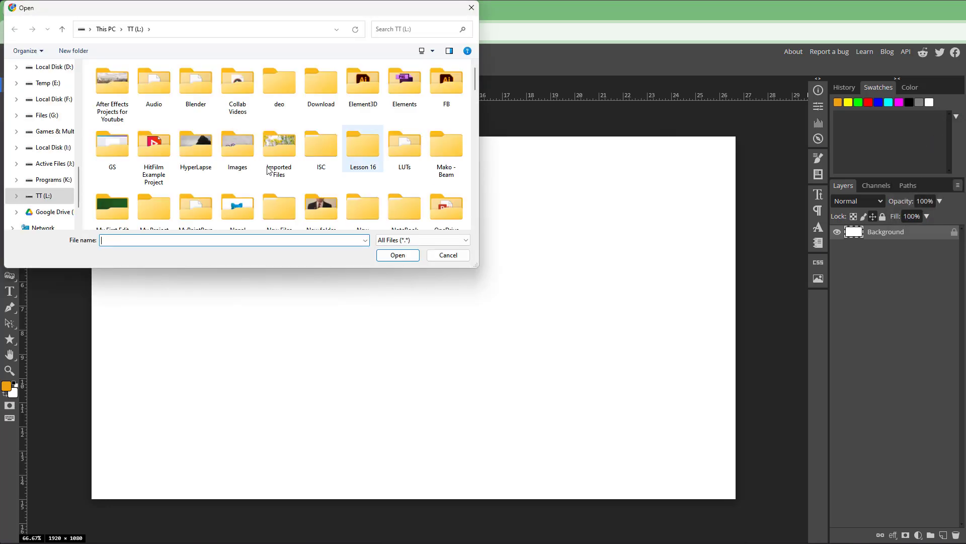
{"action": "left_click", "coordinate": [144, 153]}
{"action": "type", "text": "sw"}
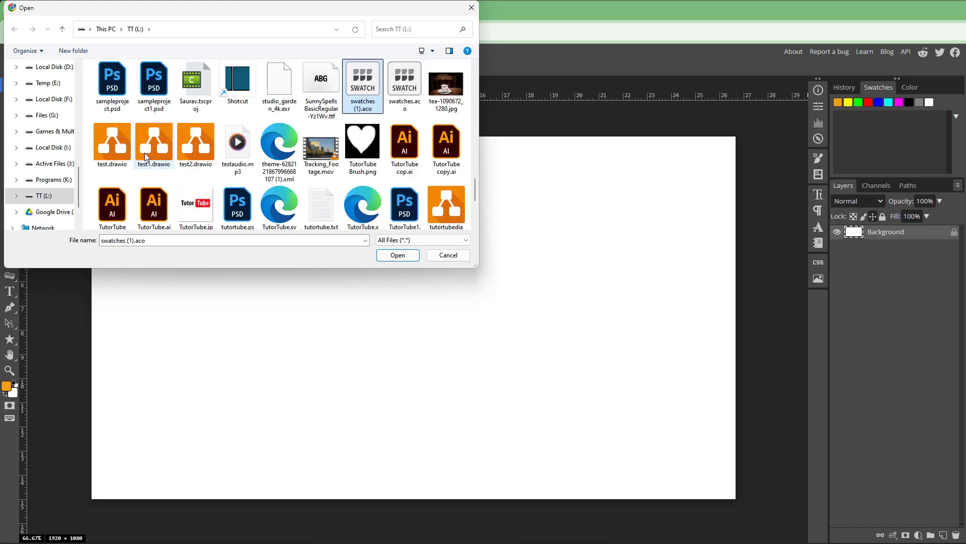
{"action": "key", "text": "BackSpace"}
{"action": "double_click", "coordinate": [274, 201]}
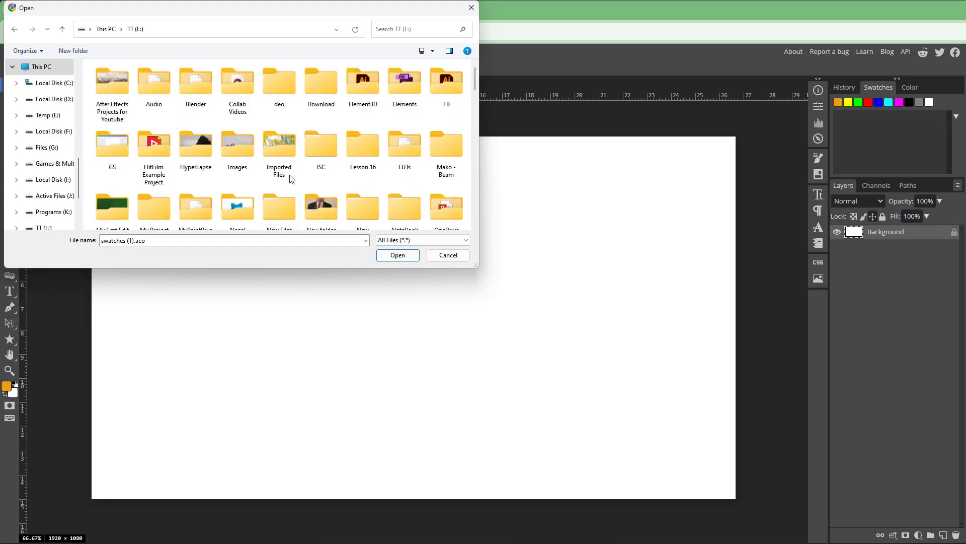
{"action": "type", "text": "sw"}
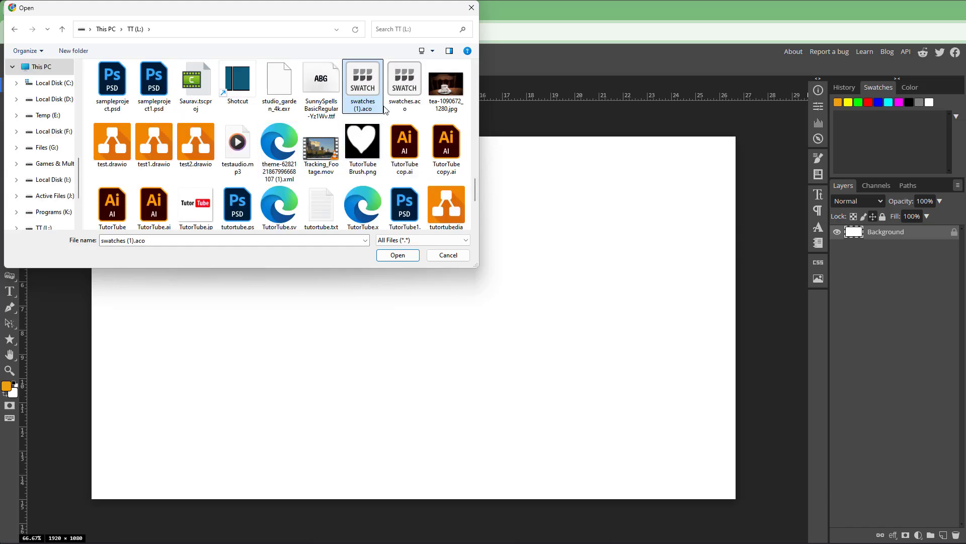
{"action": "double_click", "coordinate": [364, 89]}
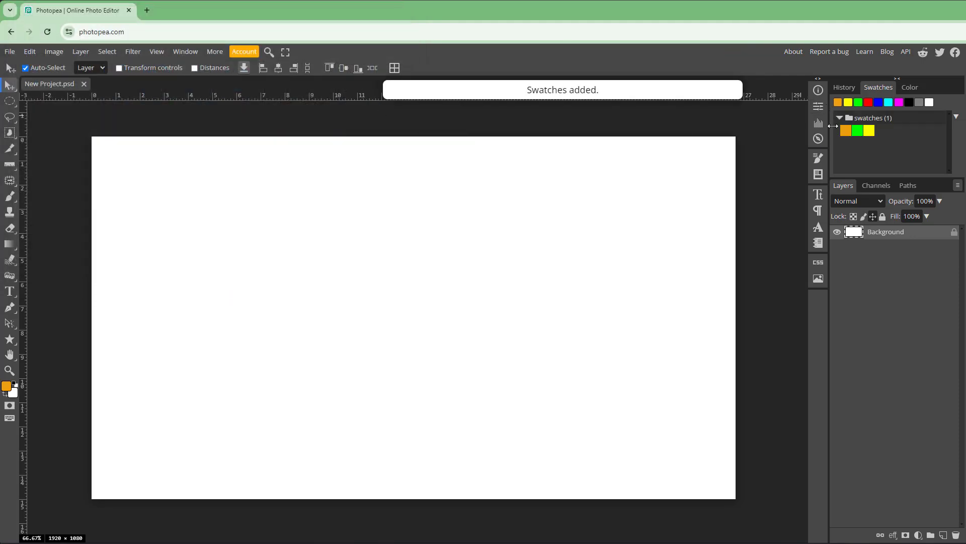